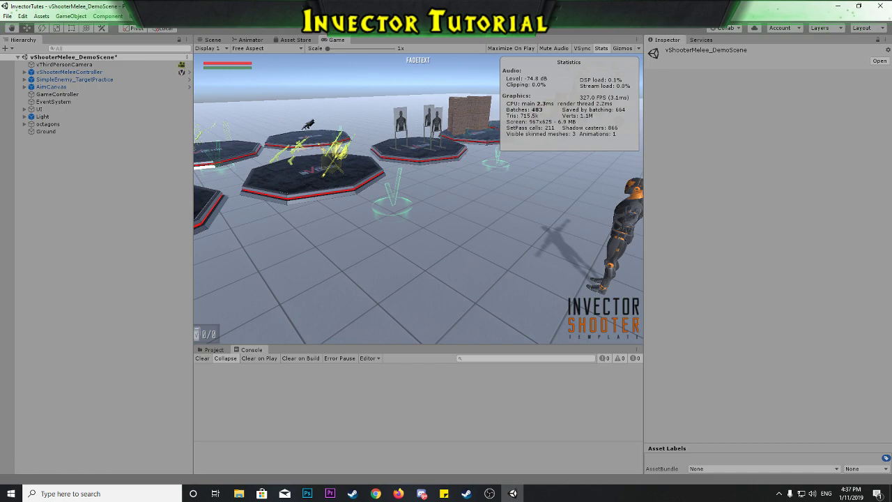
# Play-test the character running, picking up the axe and swinging, then stop the scene.
pyautogui.press('w')
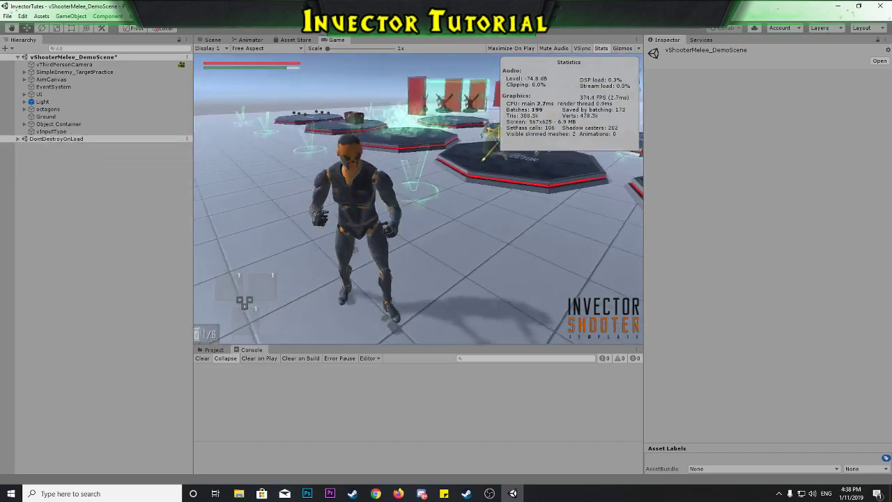
pyautogui.press('w')
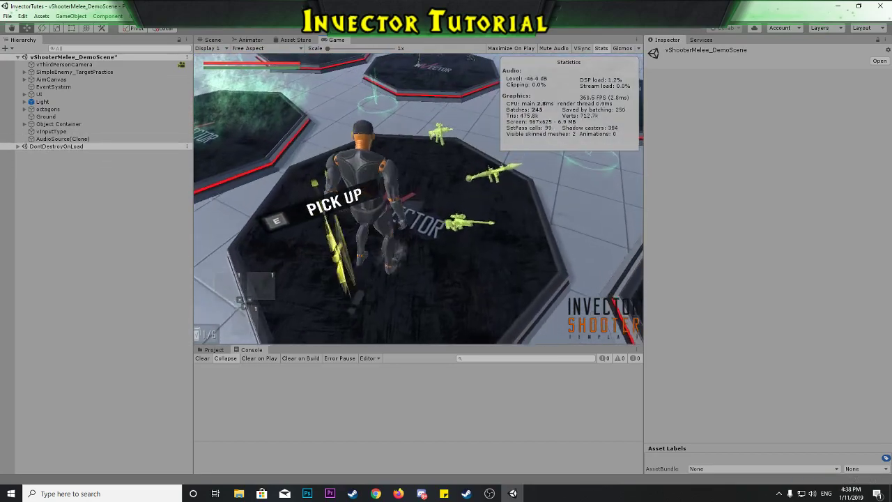
pyautogui.press('e')
pyautogui.press('e')
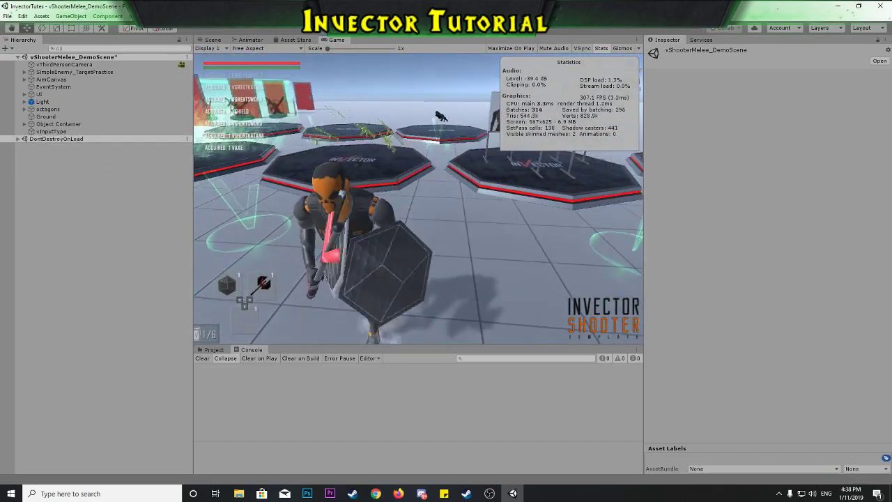
pyautogui.press('w')
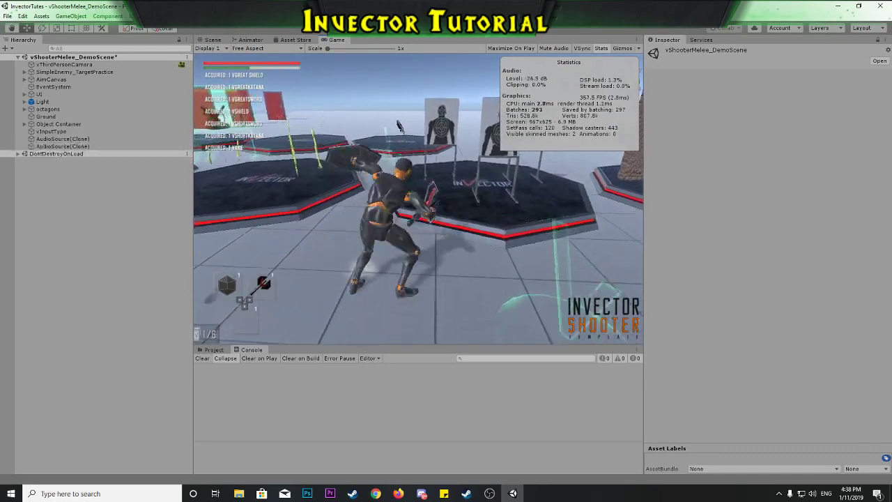
pyautogui.press('s')
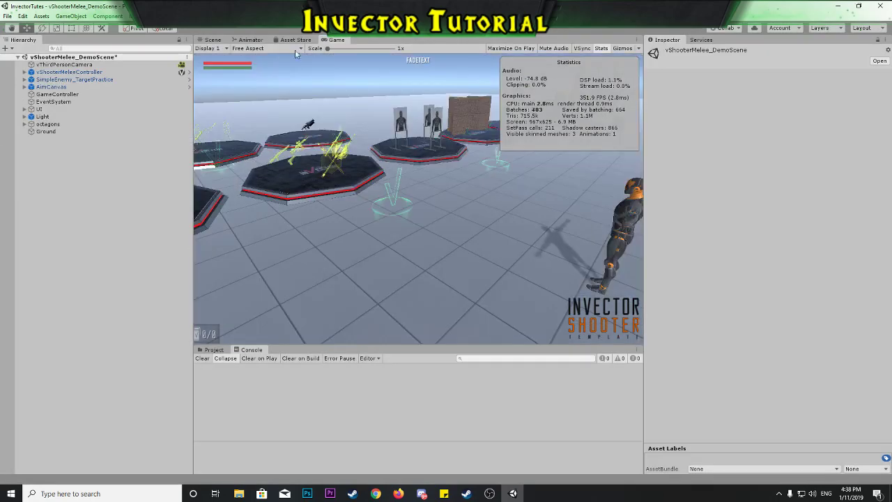
pyautogui.hotkey('ctrl', 'p')
# Search the in-editor Asset Store for 'attack animation'.
pyautogui.click(292, 41)
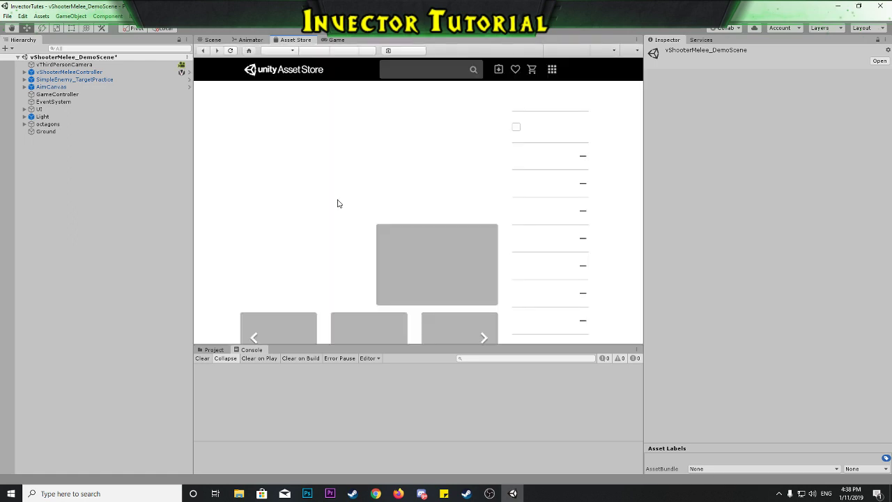
pyautogui.click(414, 70)
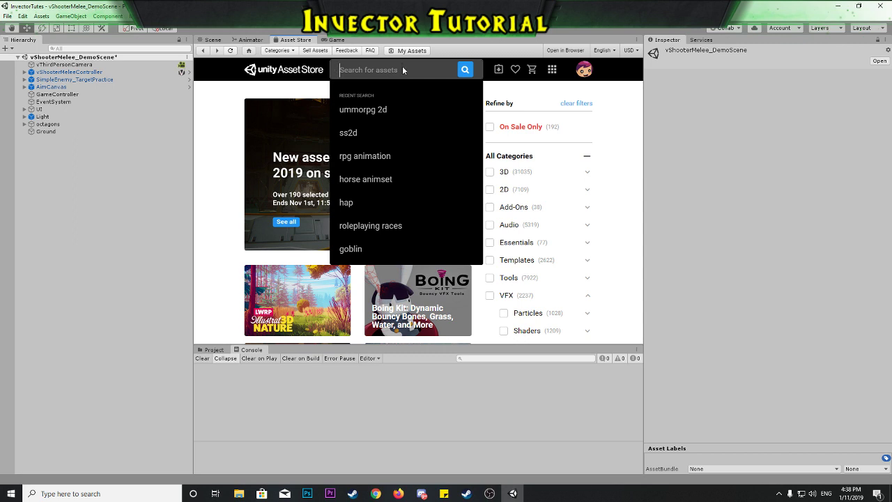
pyautogui.write('attack animation')
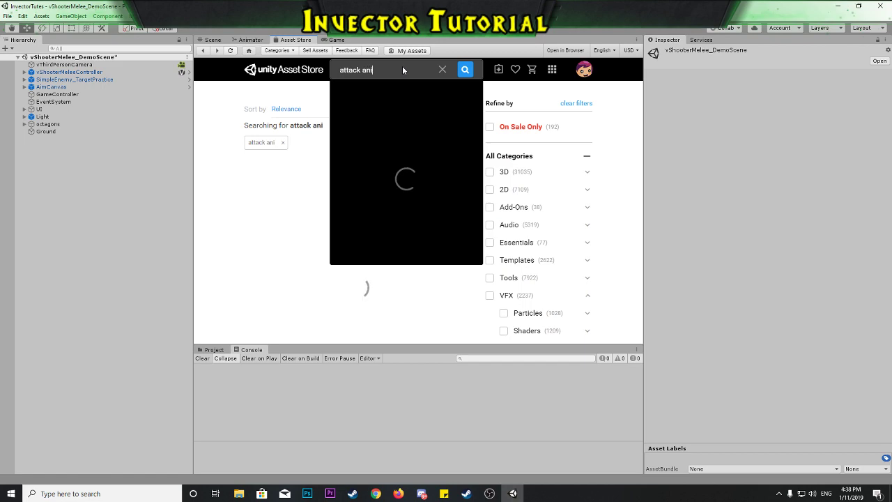
pyautogui.press('Return')
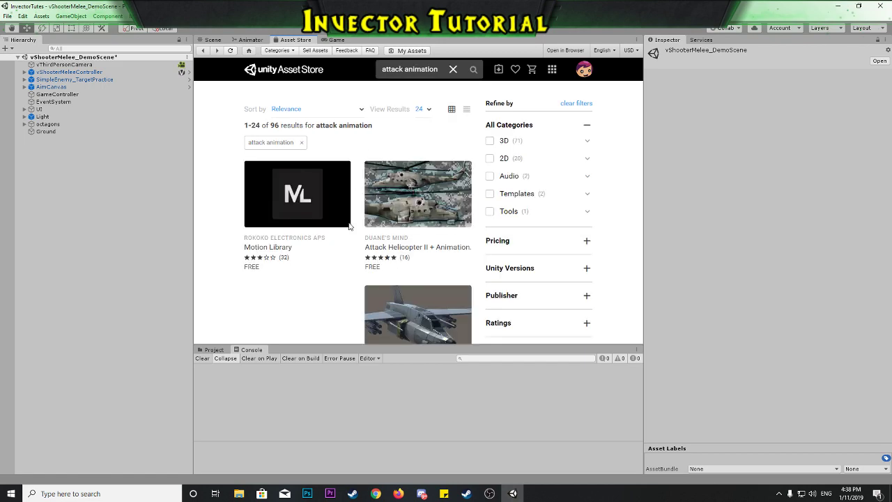
pyautogui.scroll(-2, 332, 240)
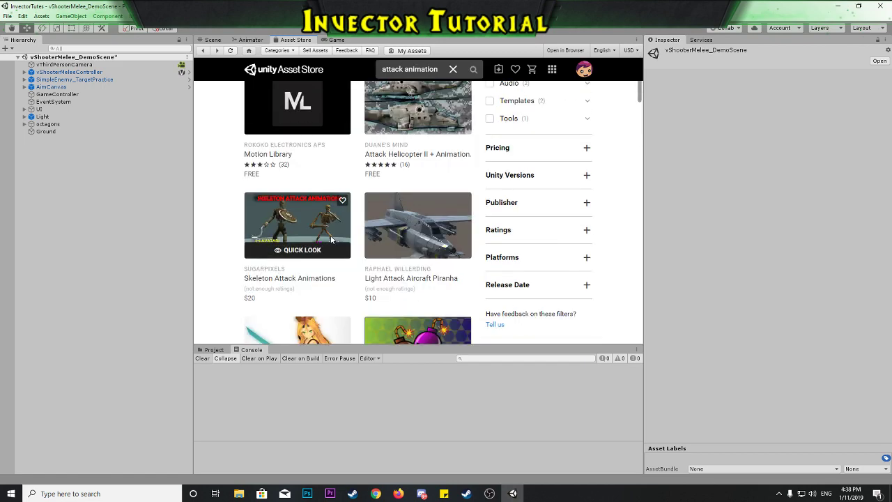
pyautogui.scroll(2, 332, 240)
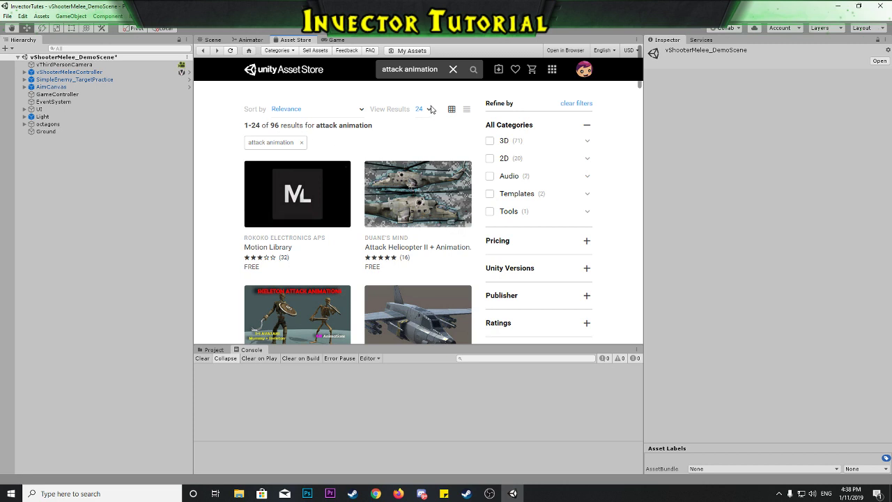
# Sort the results by Price (Low to High) and scroll down to the free Warrior Pack bundles.
pyautogui.click(352, 113)
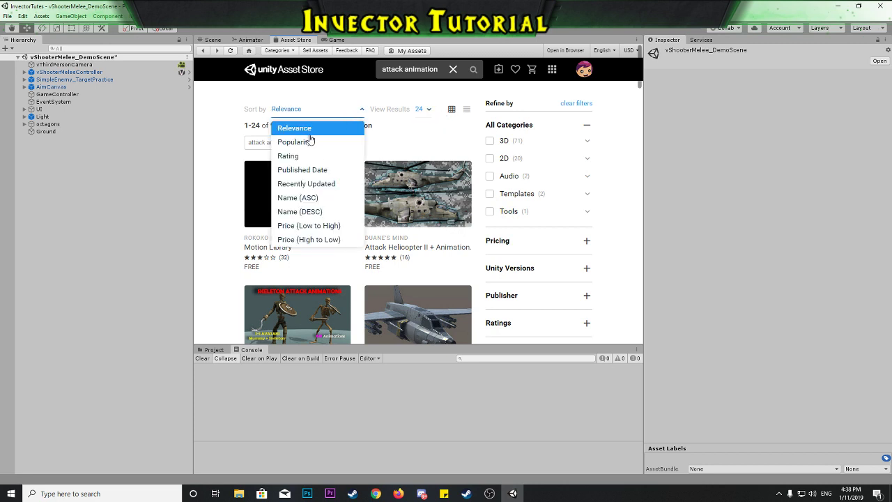
pyautogui.click(301, 226)
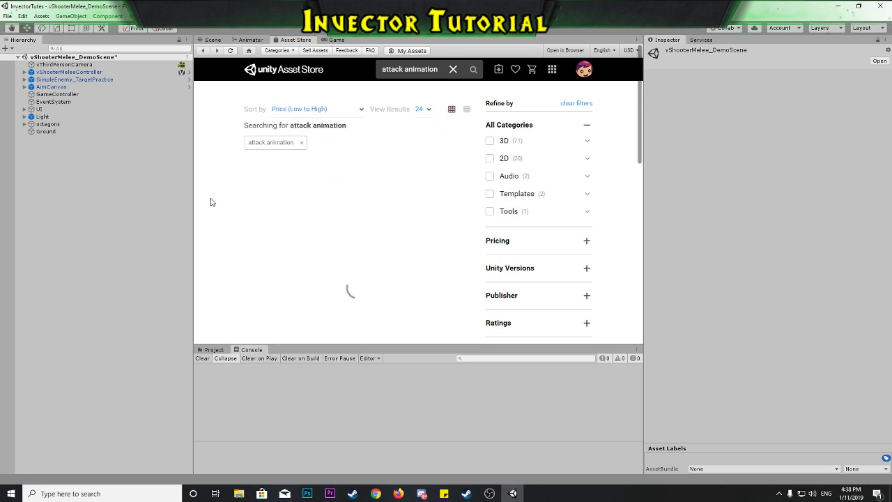
pyautogui.scroll(-3, 300, 223)
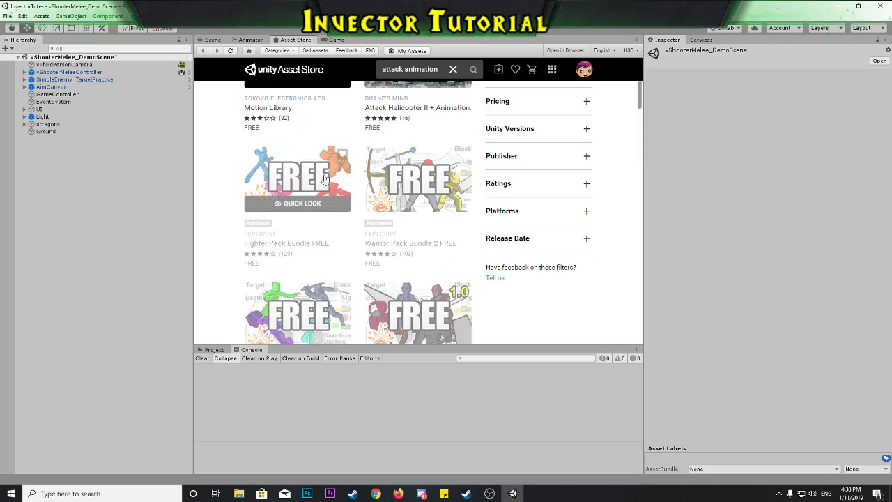
pyautogui.scroll(-1, 324, 179)
pyautogui.scroll(-1, 324, 180)
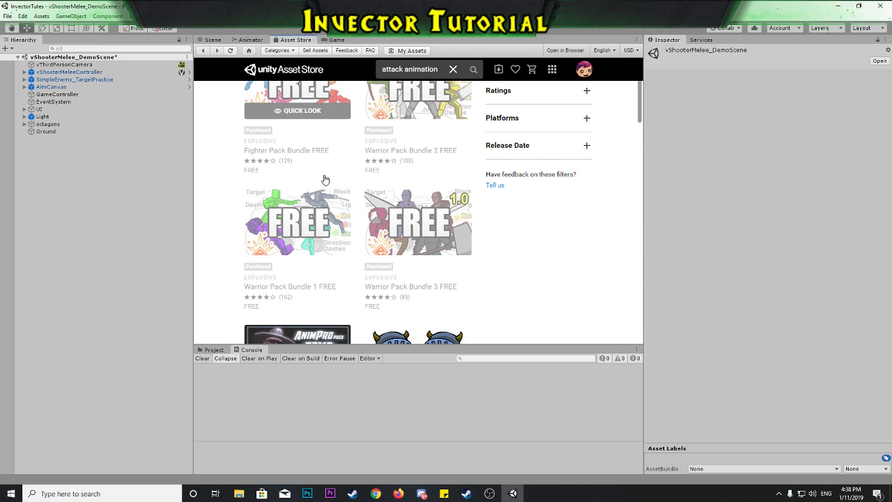
# Download Warrior Pack Bundle 3 FREE and bring up its import dialog.
pyautogui.click(438, 218)
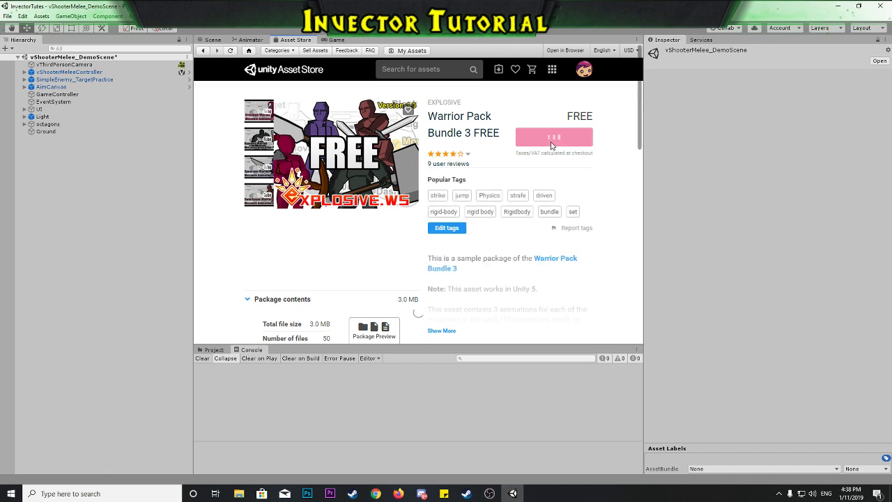
pyautogui.click(565, 165)
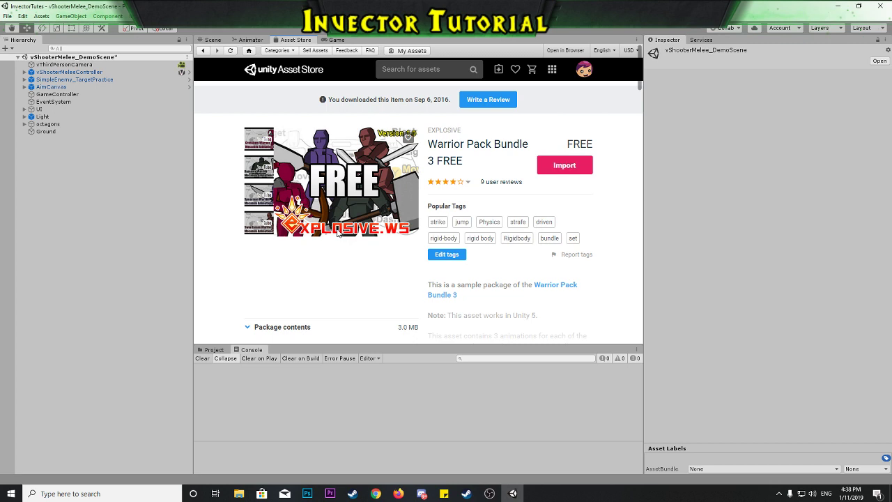
pyautogui.click(566, 171)
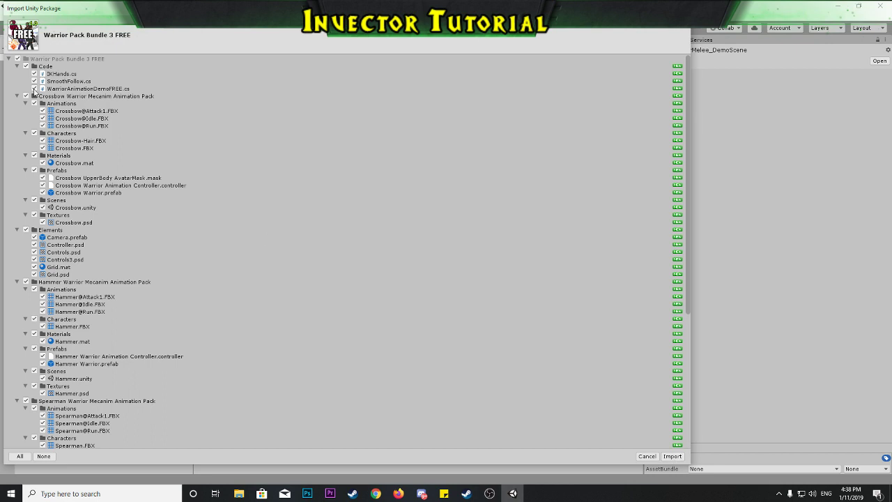
# Import the package with the Code folder unchecked.
pyautogui.click(26, 66)
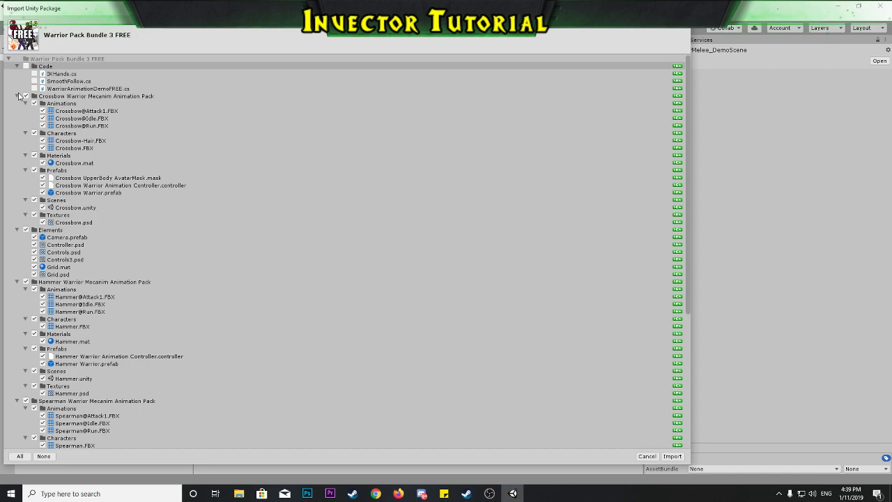
pyautogui.click(18, 96)
pyautogui.click(17, 96)
pyautogui.click(17, 96)
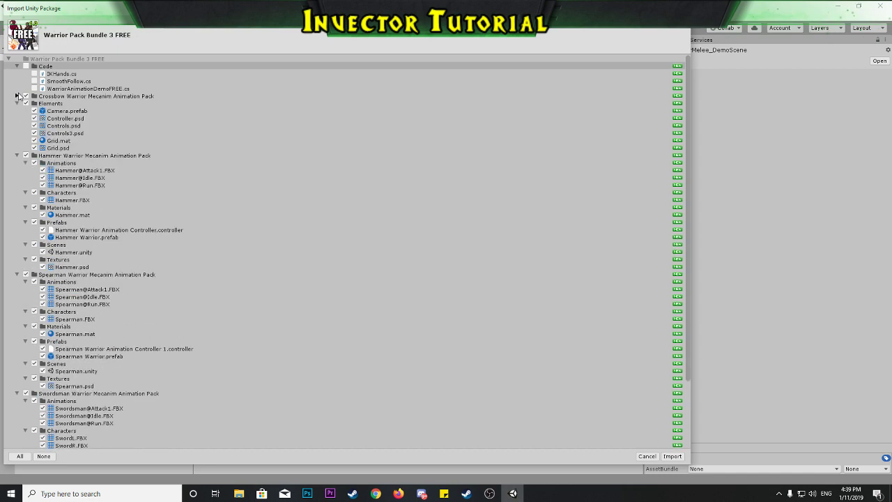
pyautogui.click(18, 96)
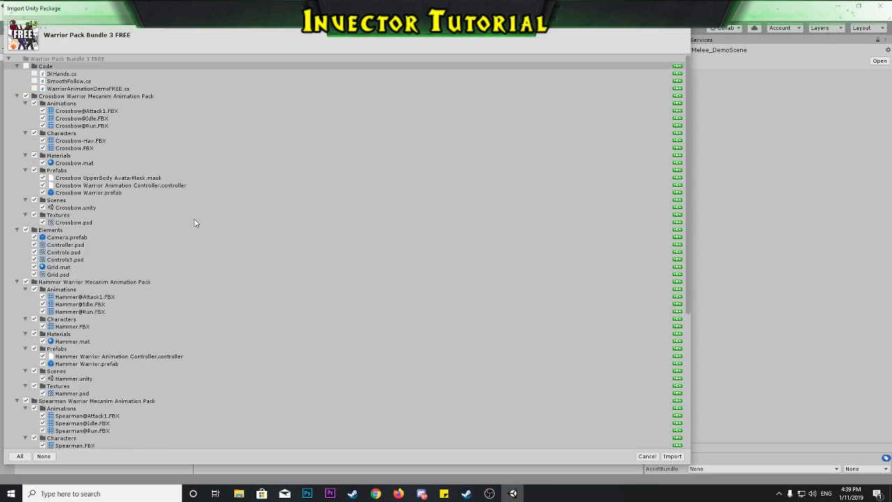
pyautogui.click(673, 457)
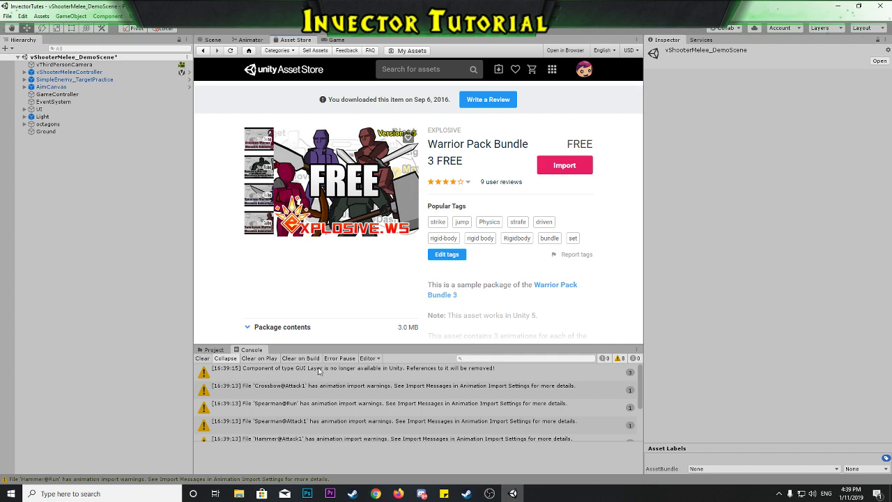
# Return to the vShooterMelee_DemoScene Scene view and select the vShooterMeleeController character.
pyautogui.click(211, 349)
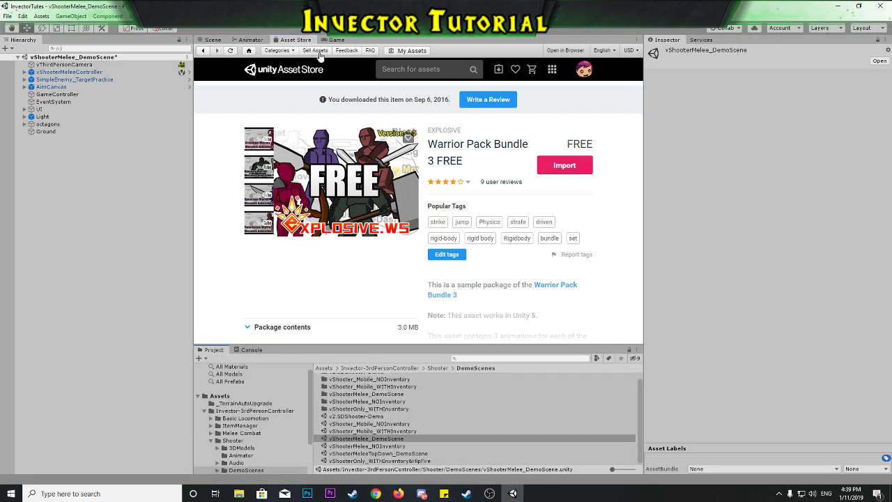
pyautogui.click(337, 40)
pyautogui.click(250, 39)
pyautogui.click(213, 40)
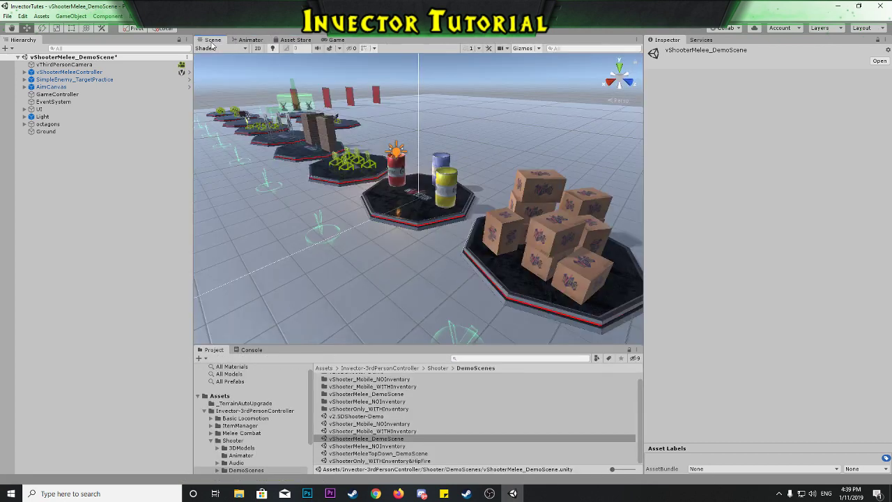
pyautogui.moveTo(392, 228); pyautogui.dragTo(349, 249, button='right')
pyautogui.click(418, 232)
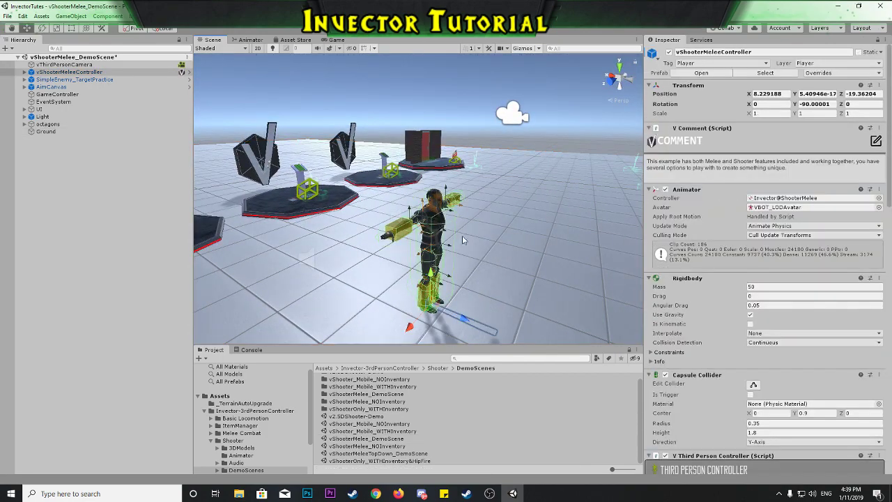
# Open the Invector@ShooterMelee animator controller and browse its layers down to FullBody.
pyautogui.doubleClick(778, 199)
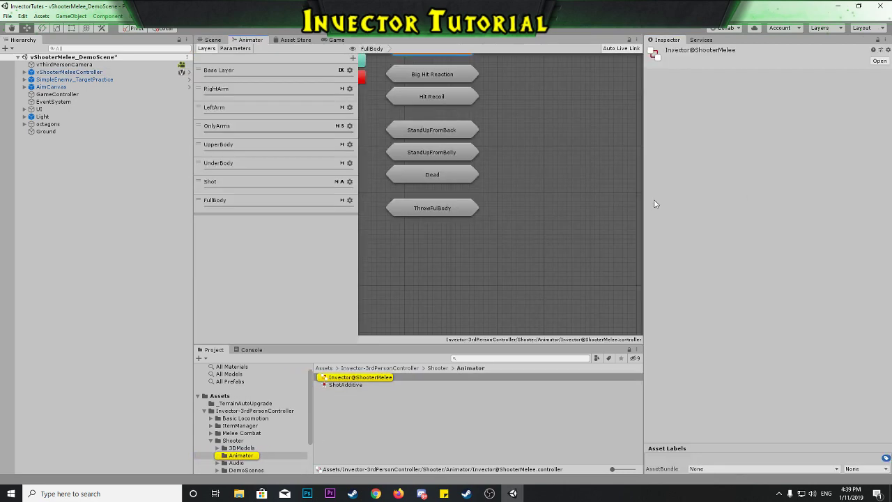
pyautogui.rightClick(590, 301)
pyautogui.rightClick(512, 207)
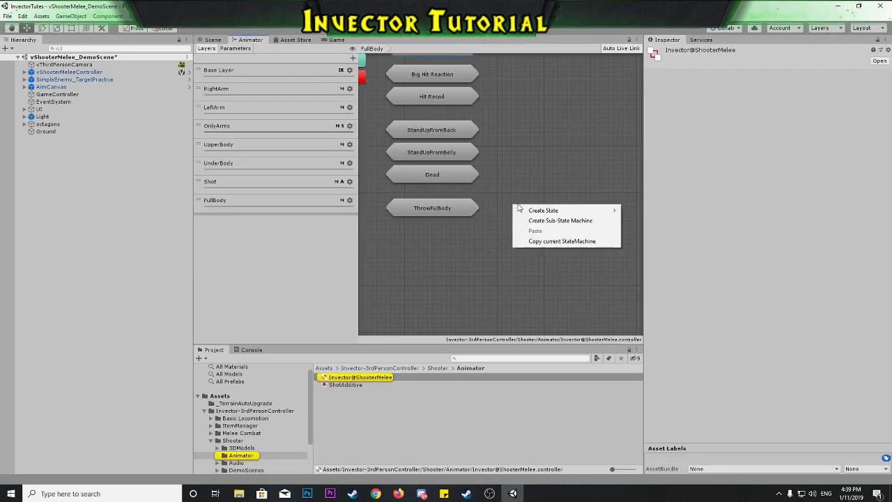
pyautogui.click(530, 162)
pyautogui.press('a')
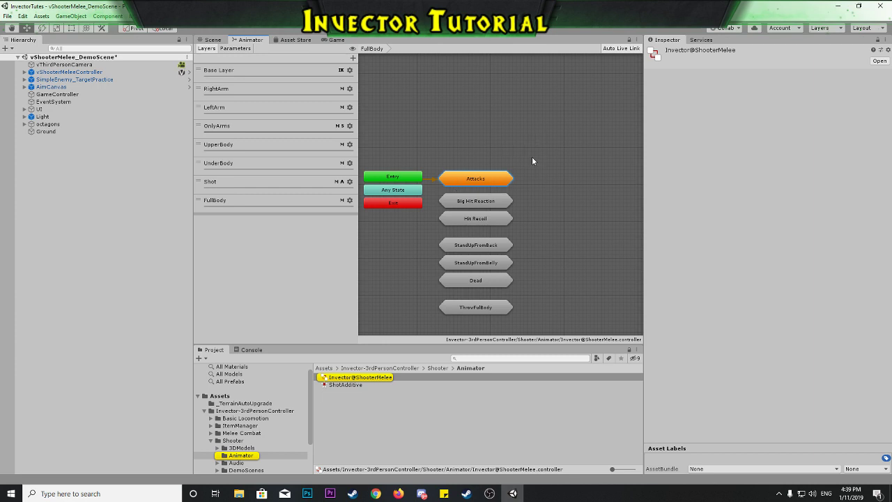
pyautogui.click(211, 69)
pyautogui.click(208, 92)
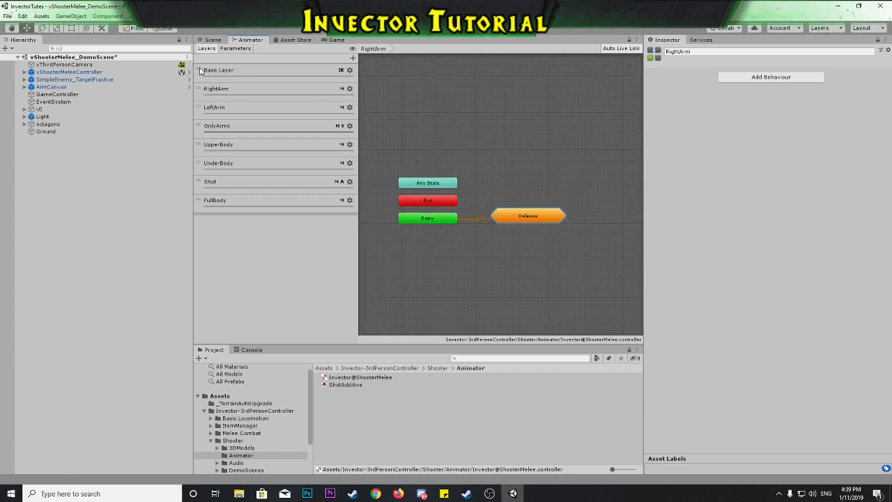
pyautogui.click(200, 70)
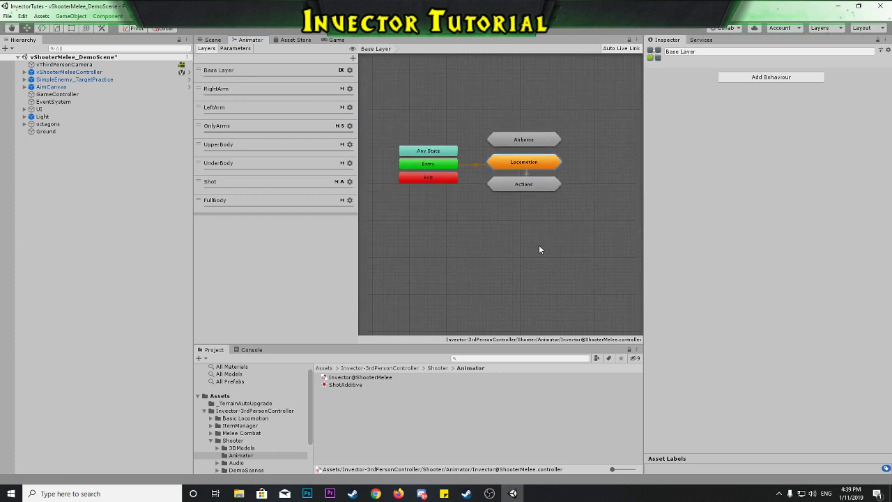
pyautogui.click(217, 144)
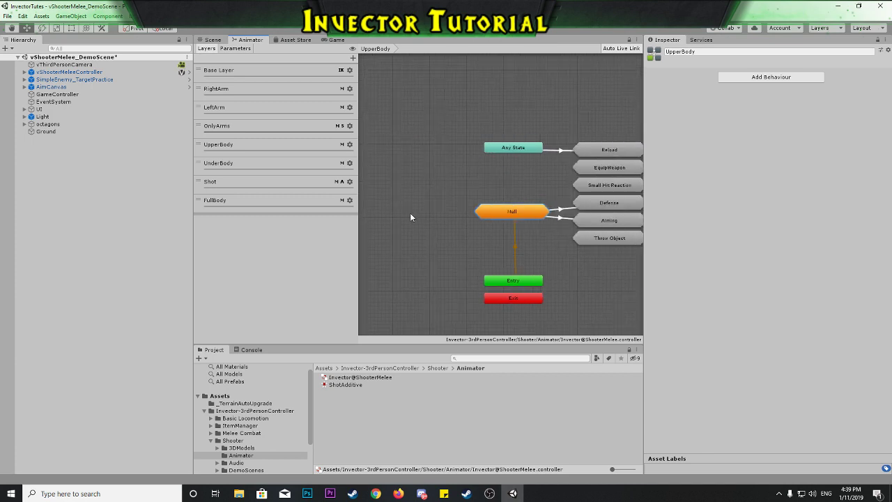
pyautogui.click(234, 202)
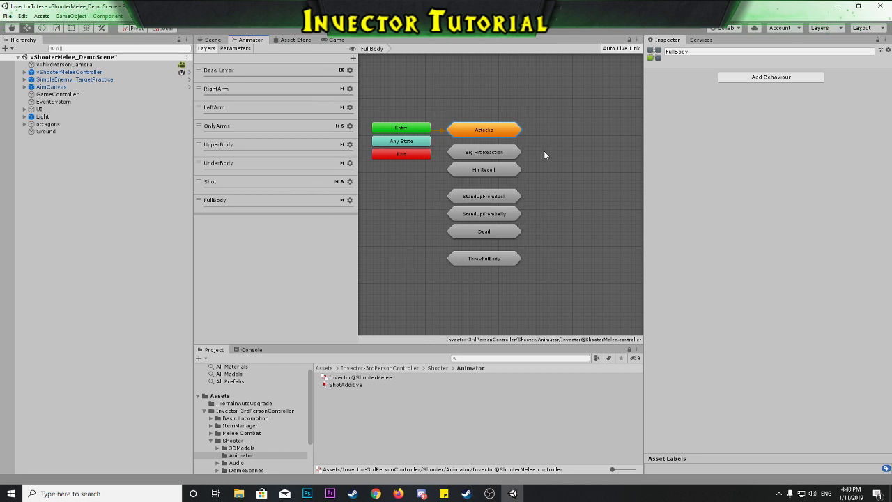
# Drill into Attacks > WeakAttacks > SwordAttack and select state A.
pyautogui.doubleClick(495, 130)
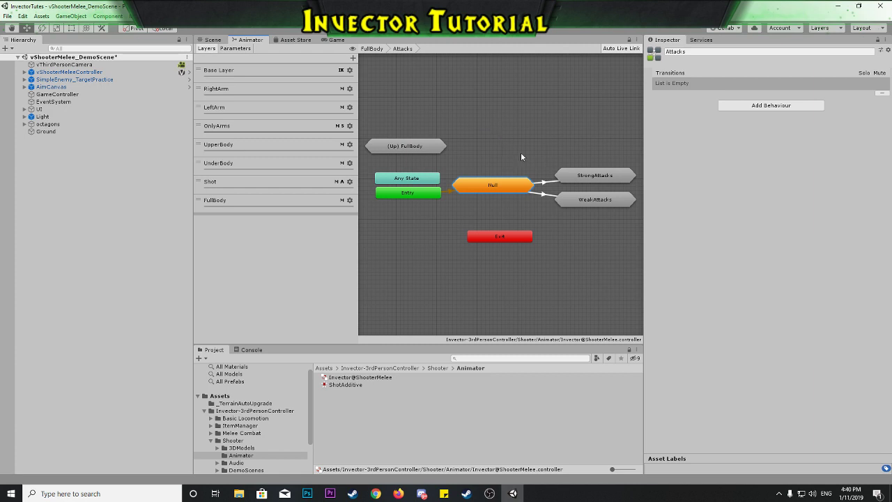
pyautogui.moveTo(520, 152); pyautogui.dragTo(470, 173, button='middle')
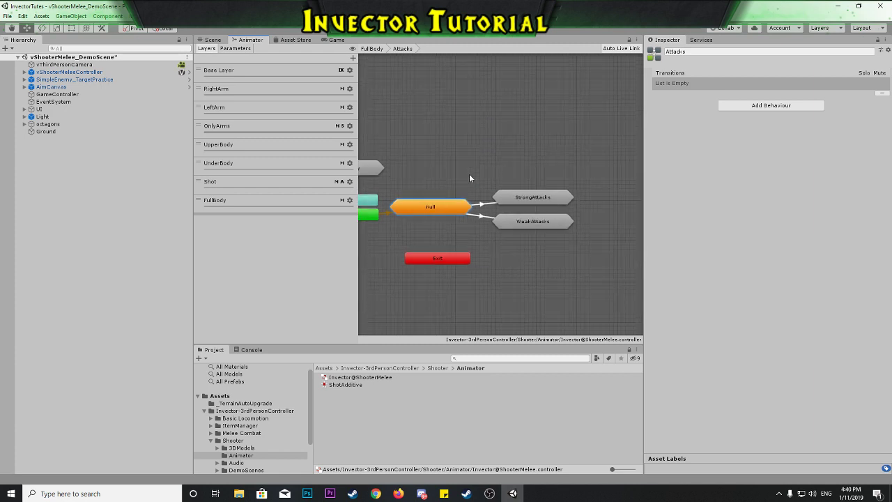
pyautogui.doubleClick(548, 221)
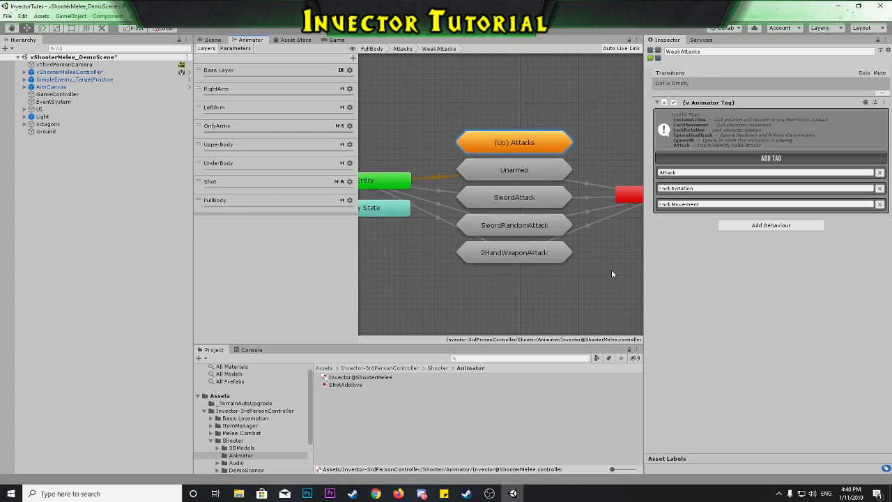
pyautogui.scroll(-2, 612, 269)
pyautogui.click(505, 200)
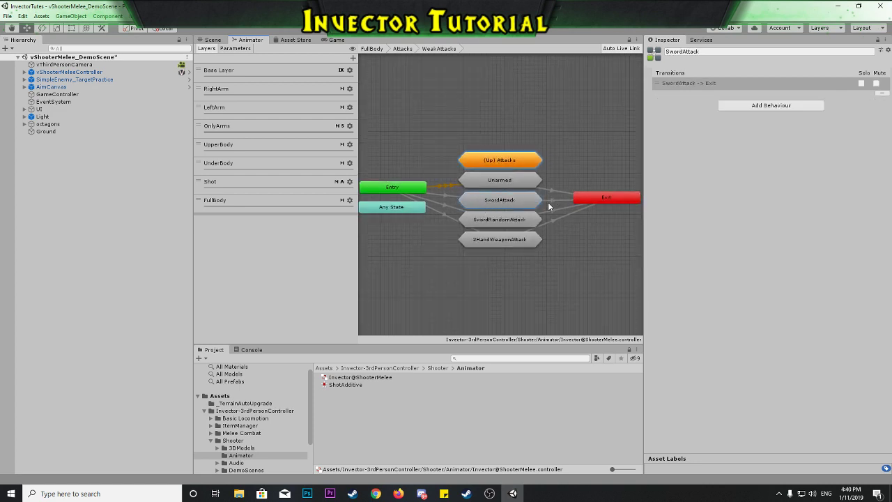
pyautogui.doubleClick(499, 201)
pyautogui.click(489, 223)
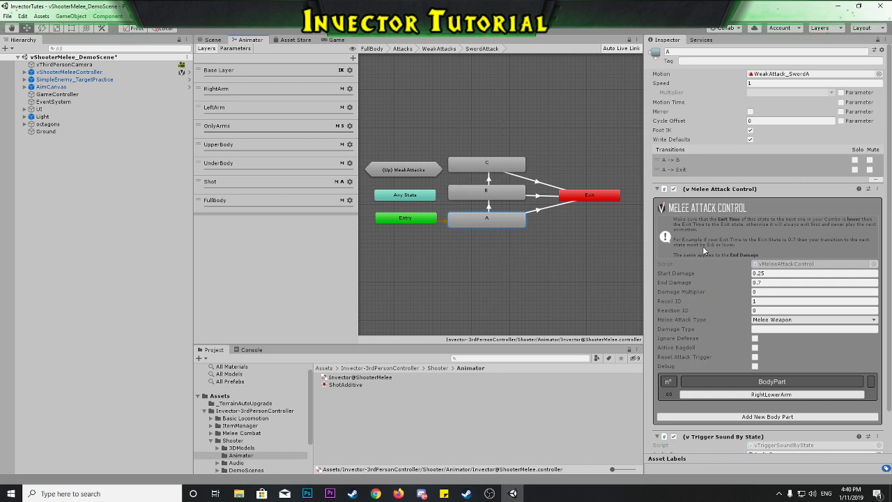
pyautogui.scroll(-2, 703, 246)
pyautogui.moveTo(503, 228); pyautogui.dragTo(491, 240, button='middle')
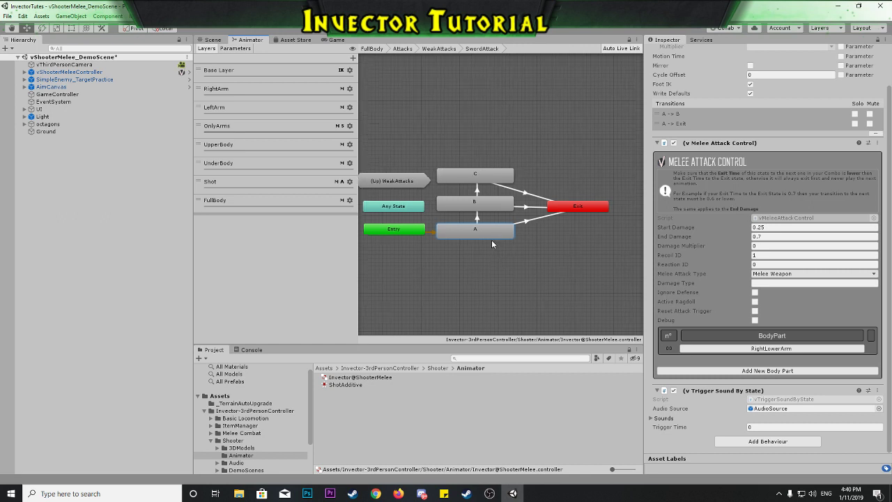
pyautogui.click(479, 207)
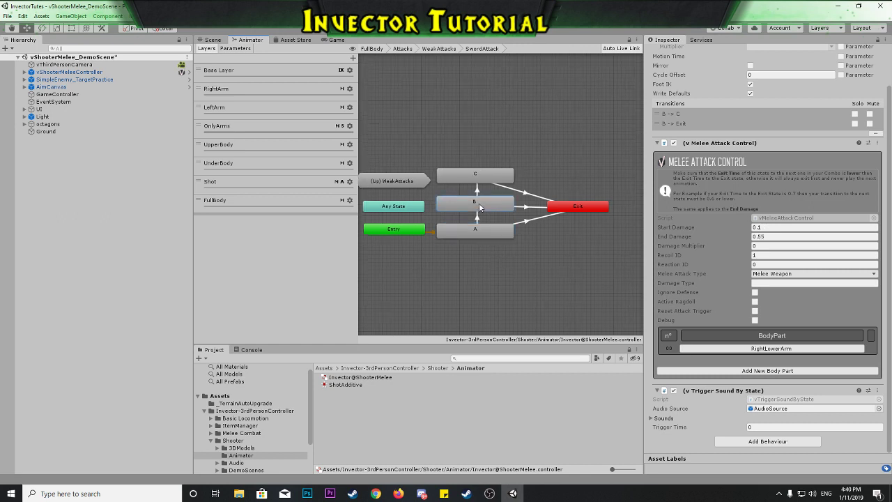
pyautogui.press('Delete')
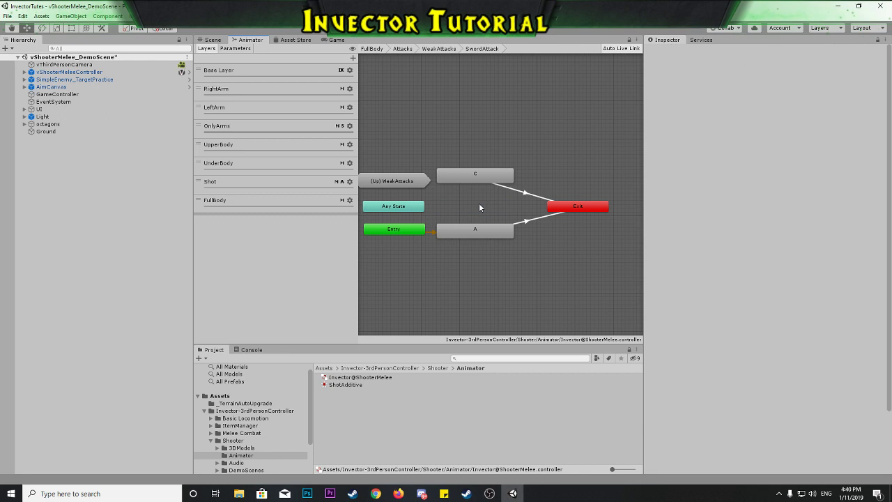
pyautogui.hotkey('ctrl', 'z')
pyautogui.click(529, 208)
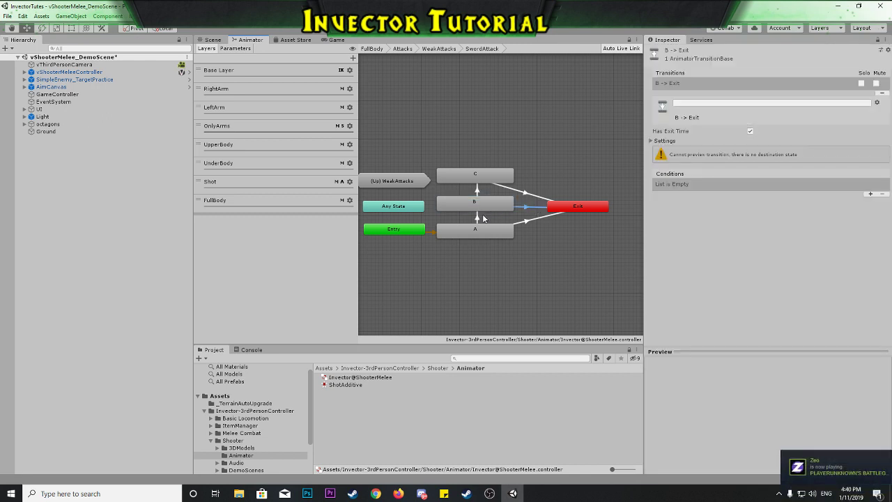
pyautogui.click(479, 220)
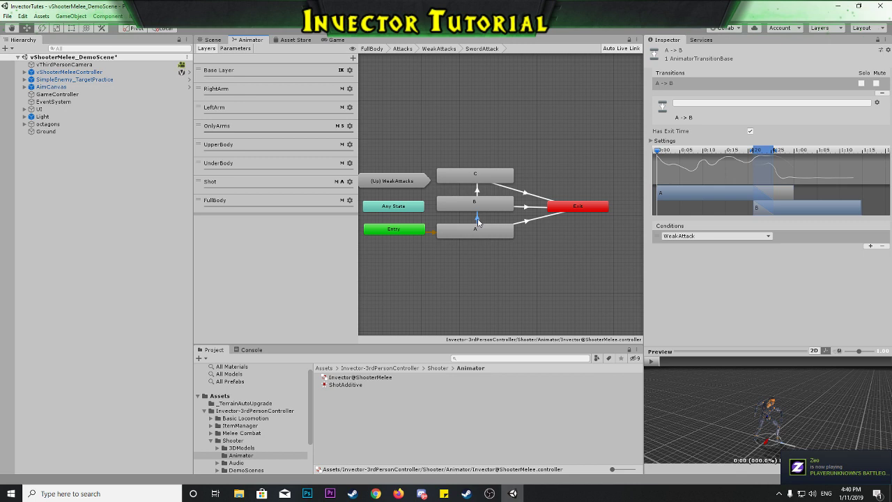
pyautogui.click(477, 191)
pyautogui.click(515, 156)
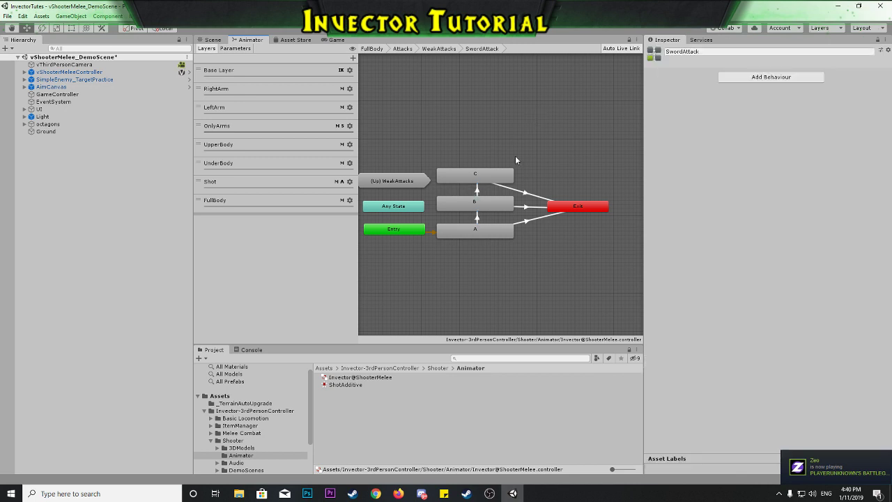
pyautogui.click(475, 233)
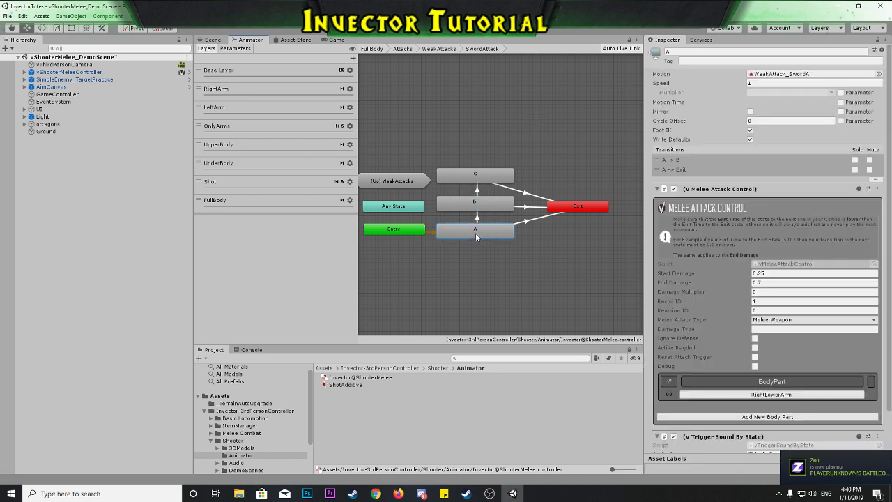
# Find the Hammer Warrior pack's Animations folder and preview Hammer@Attack1's Attack1 clip.
pyautogui.click(212, 441)
pyautogui.click(205, 420)
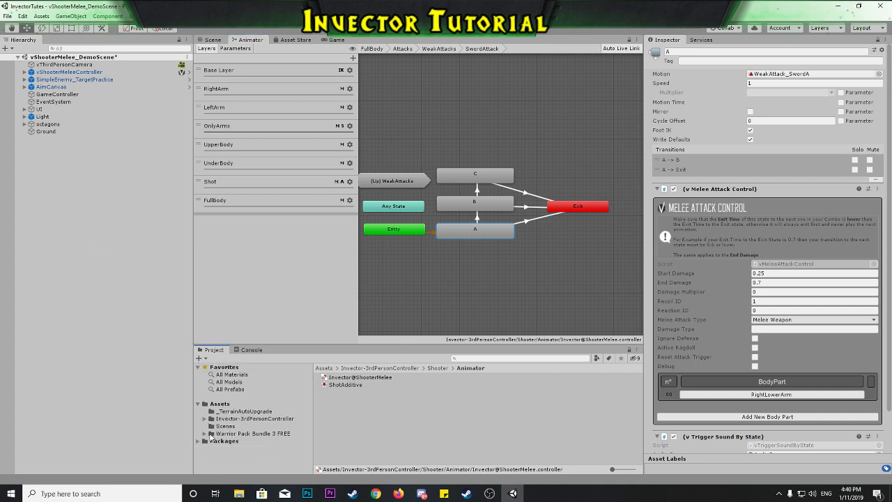
pyautogui.click(203, 434)
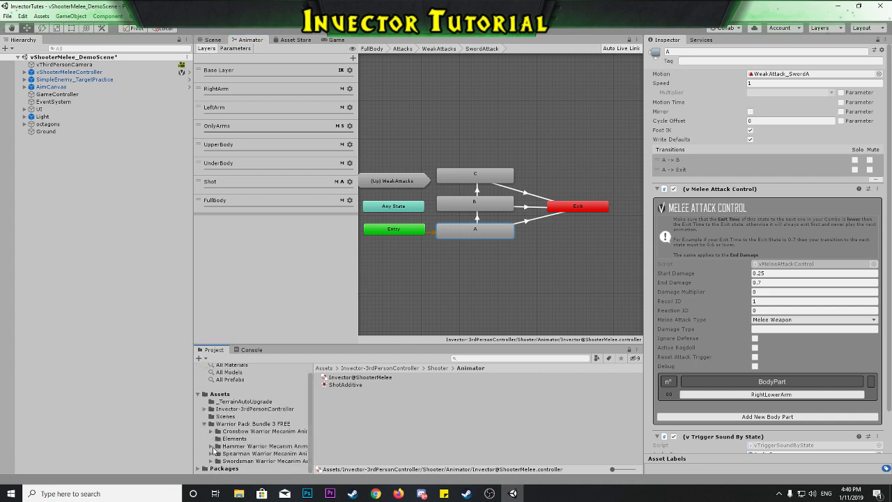
pyautogui.click(212, 446)
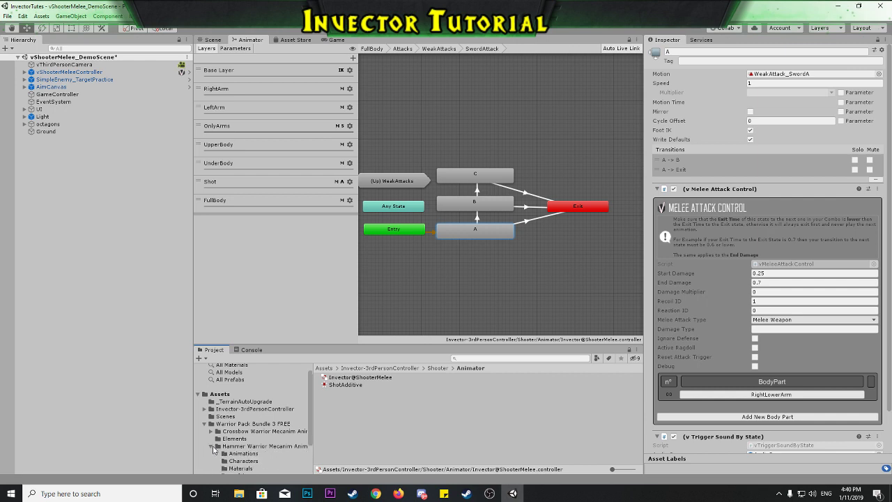
pyautogui.scroll(-2, 212, 450)
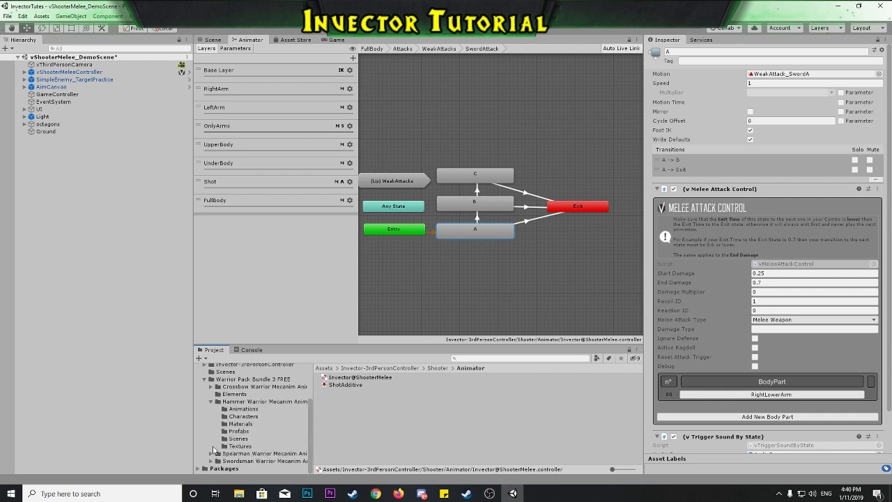
pyautogui.click(234, 409)
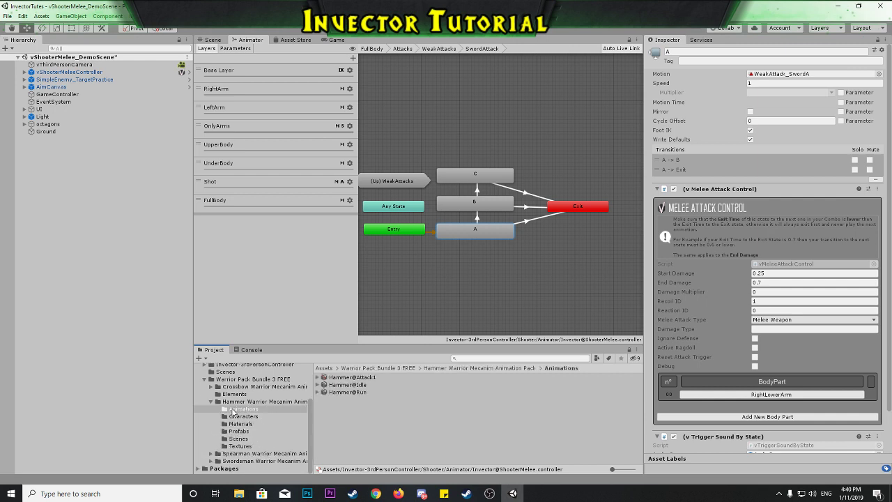
pyautogui.click(321, 380)
pyautogui.click(318, 377)
pyautogui.click(344, 400)
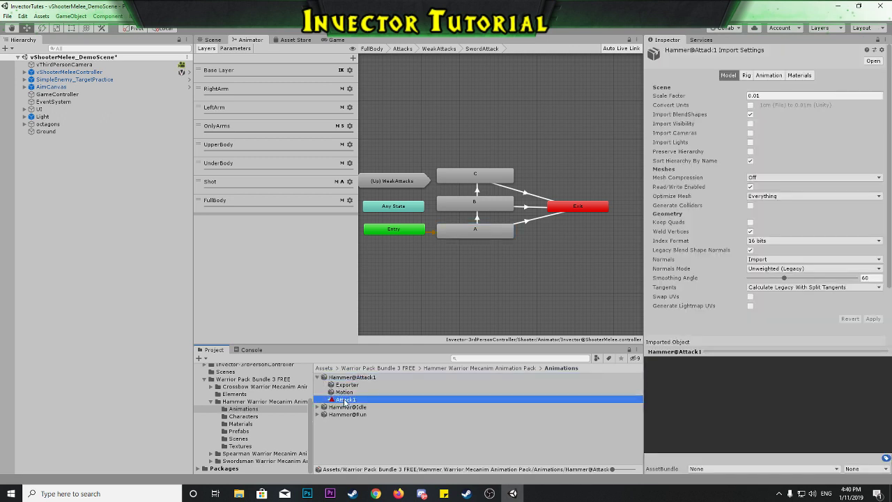
pyautogui.click(656, 360)
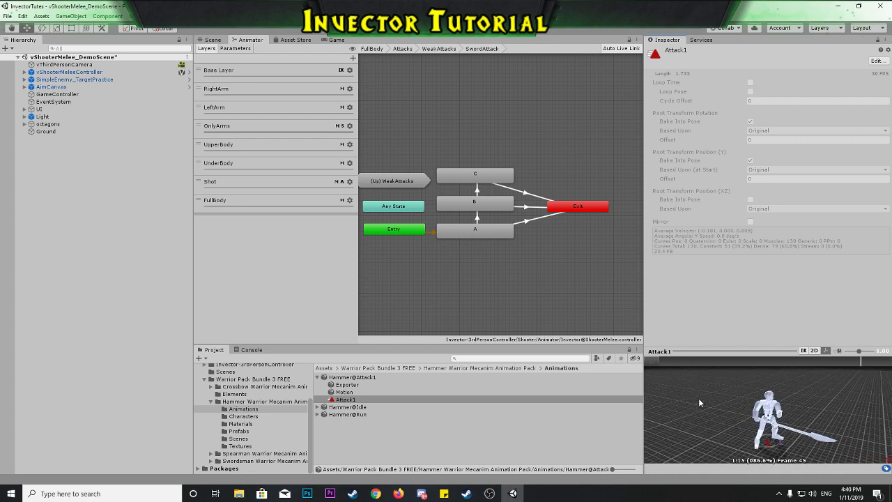
# Assign the Attack1 clip as state A's Motion in place of WeakAttack_SwordA.
pyautogui.click(465, 243)
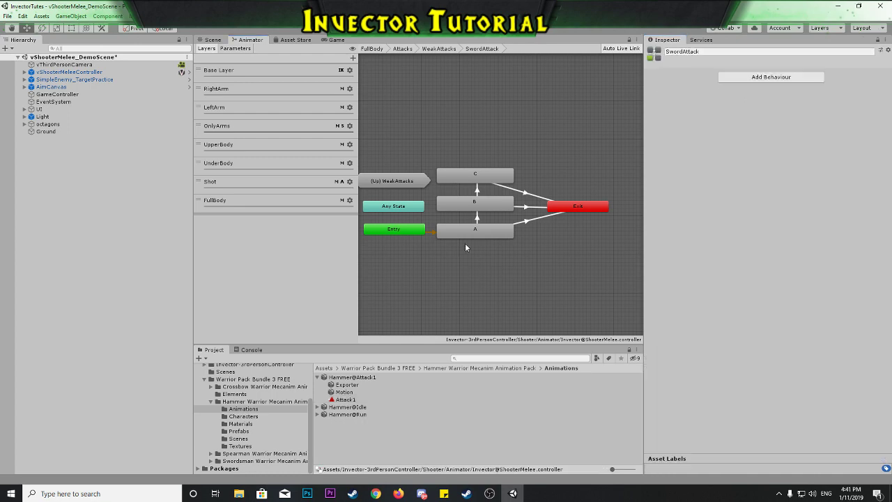
pyautogui.click(474, 235)
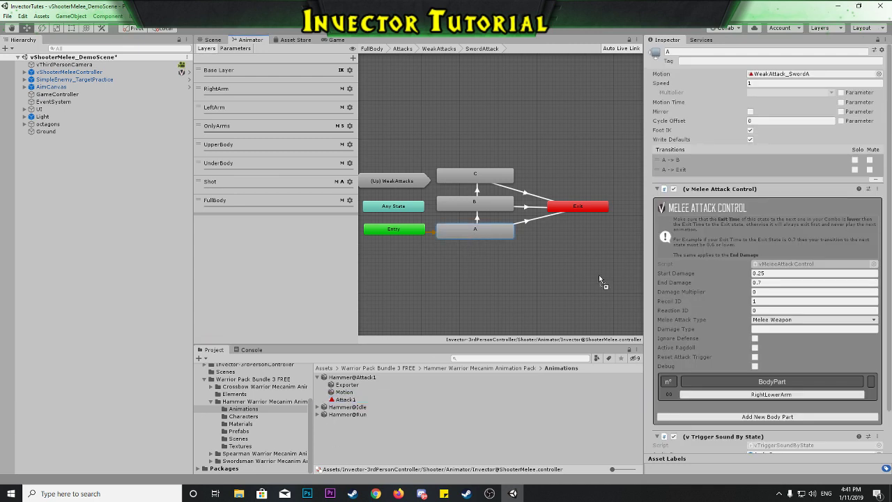
pyautogui.moveTo(599, 274); pyautogui.dragTo(786, 78)
pyautogui.click(779, 71)
# Review the Attack1 clip and Hammer@Attack1's Rig import settings, then reselect state A.
pyautogui.click(346, 400)
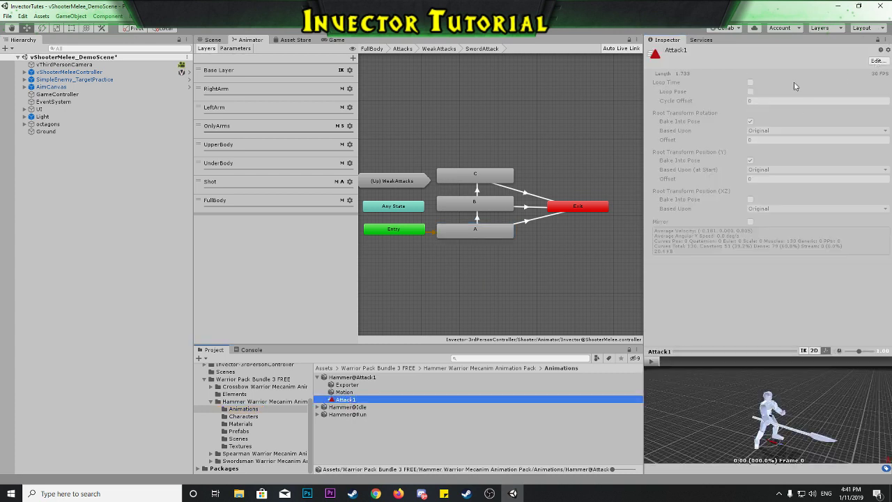
pyautogui.click(348, 377)
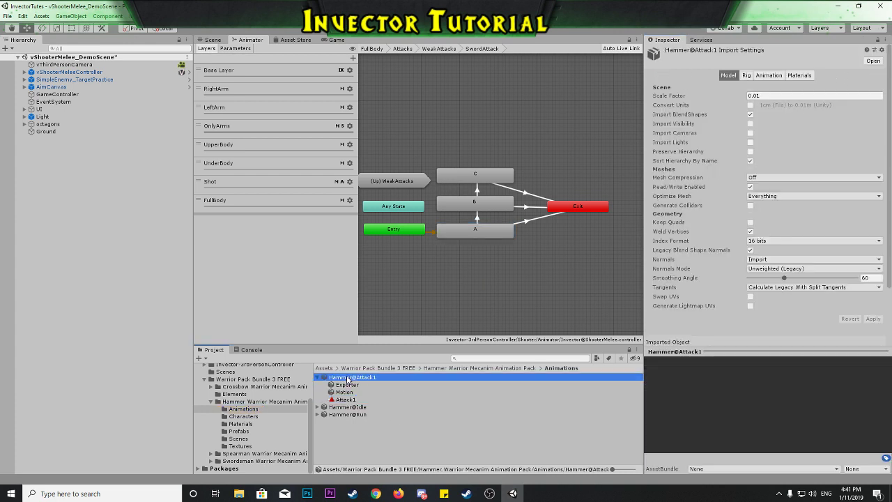
pyautogui.click(746, 75)
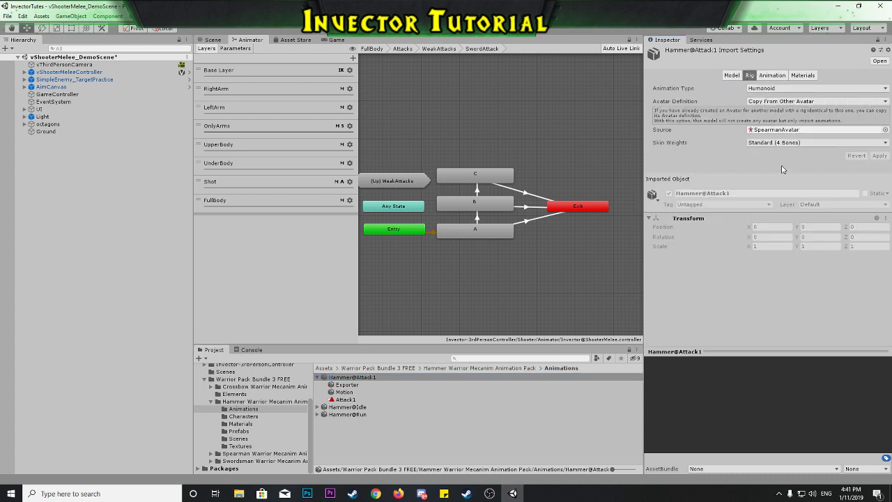
pyautogui.click(732, 75)
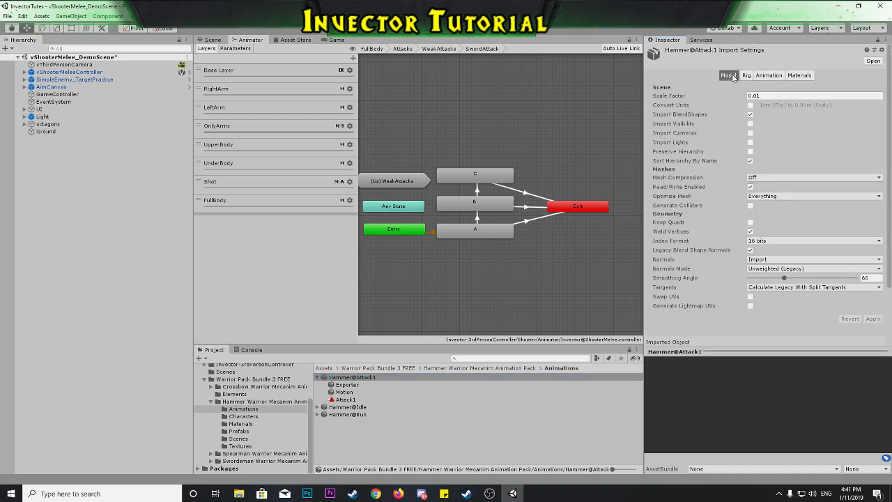
pyautogui.click(470, 239)
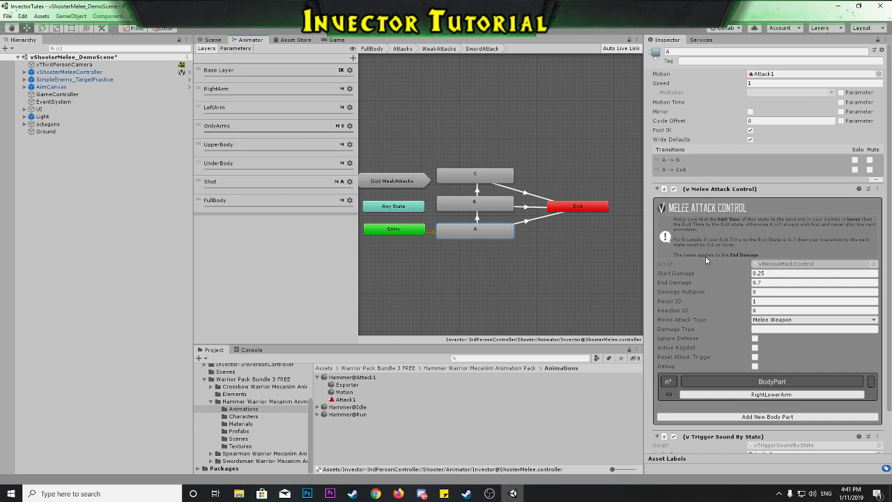
# Expand state A's Trigger Sound By State sounds list to show its slash sounds.
pyautogui.scroll(-2, 706, 260)
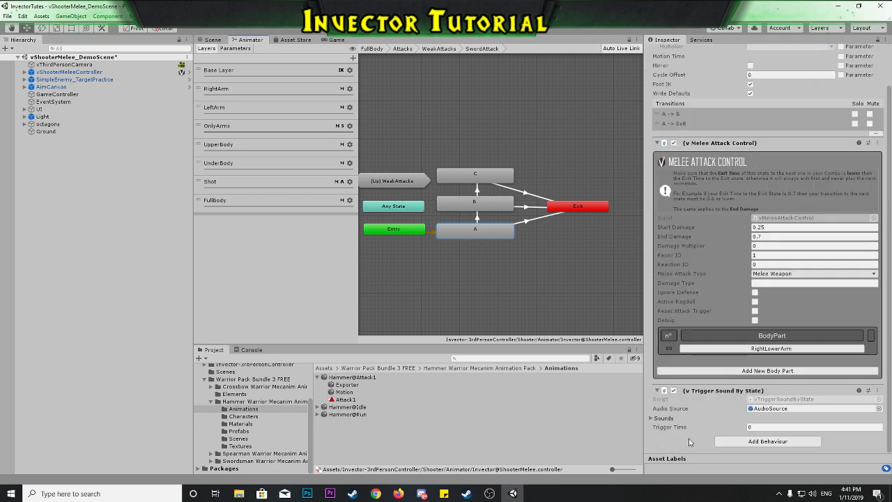
pyautogui.click(650, 419)
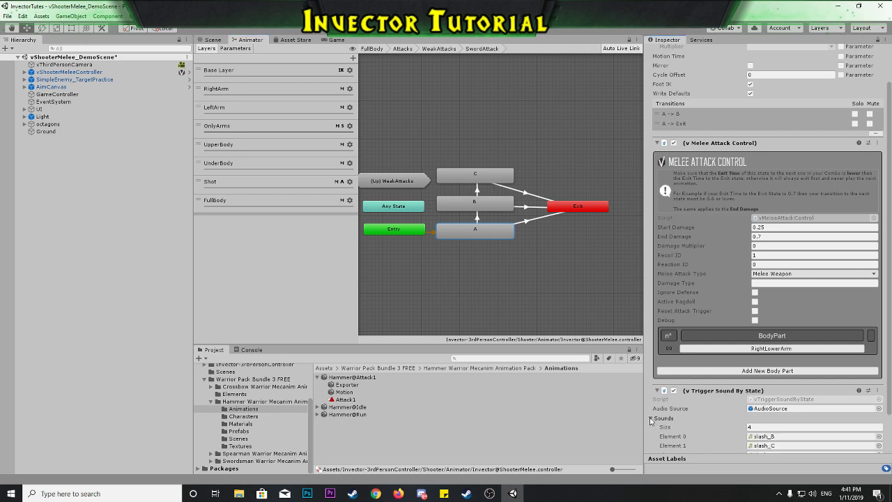
pyautogui.scroll(-2, 676, 415)
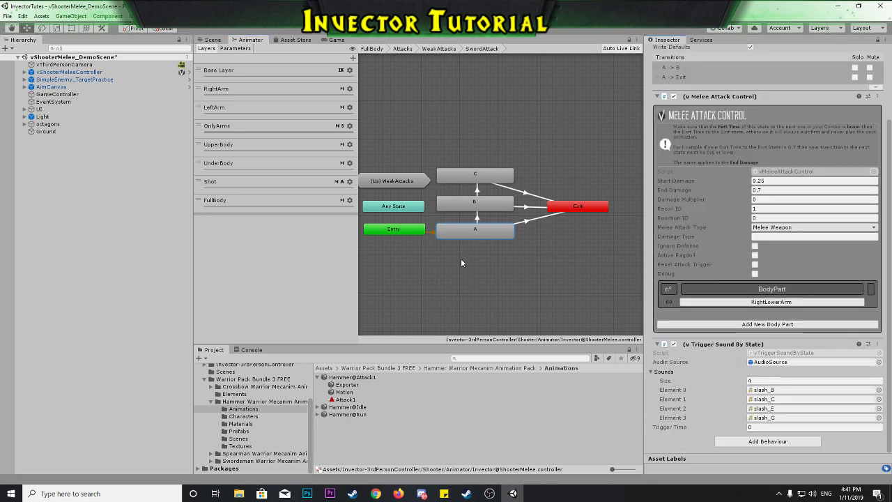
# Compare with the Unarmed attack's state A, then return to SwordAttack's state A.
pyautogui.click(438, 48)
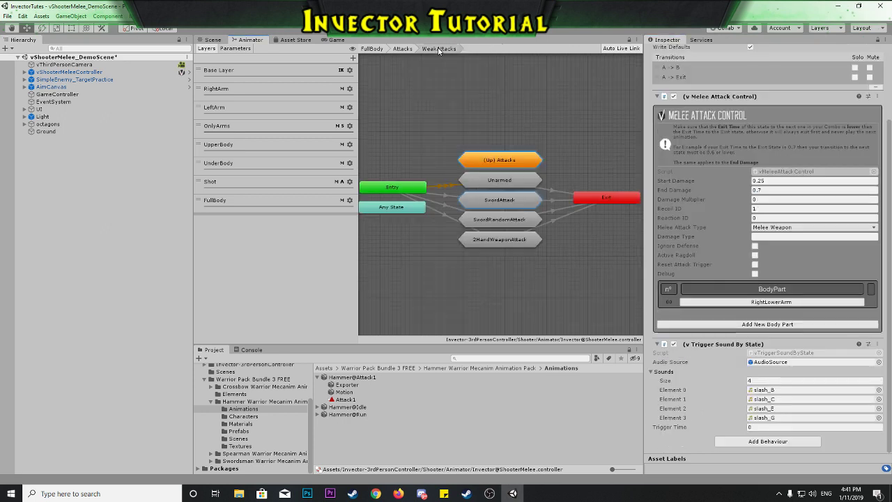
pyautogui.doubleClick(509, 182)
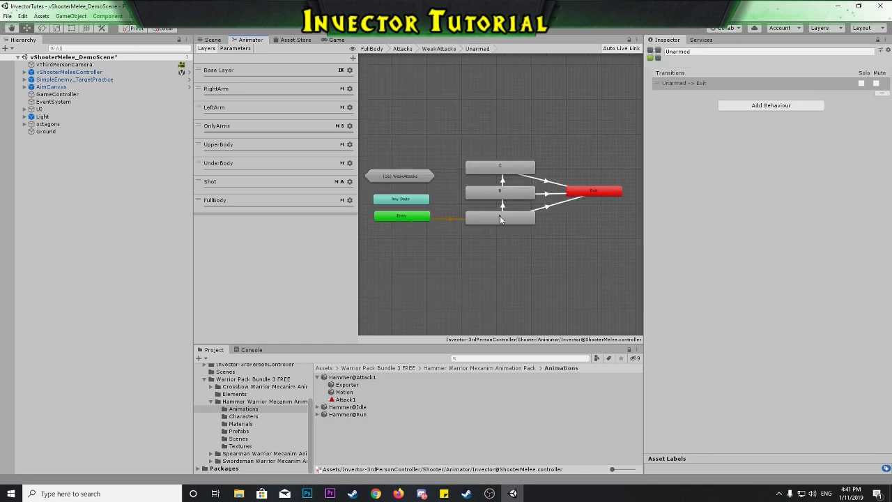
pyautogui.click(500, 218)
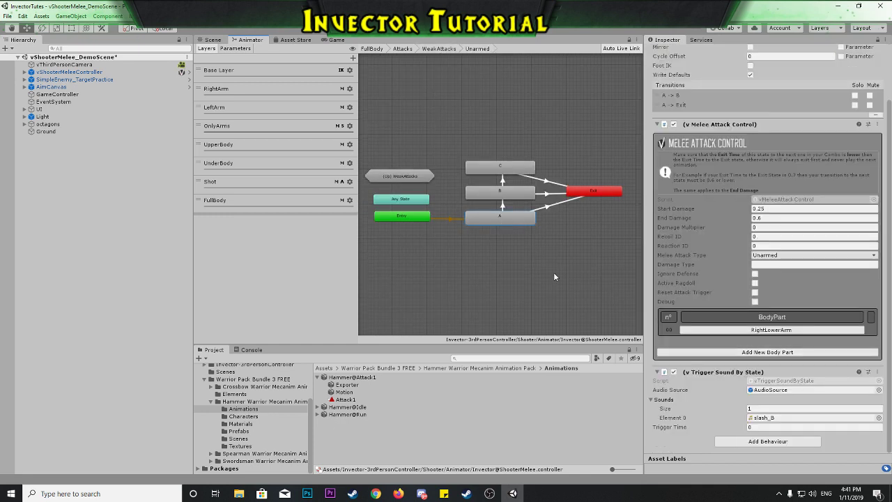
pyautogui.click(439, 49)
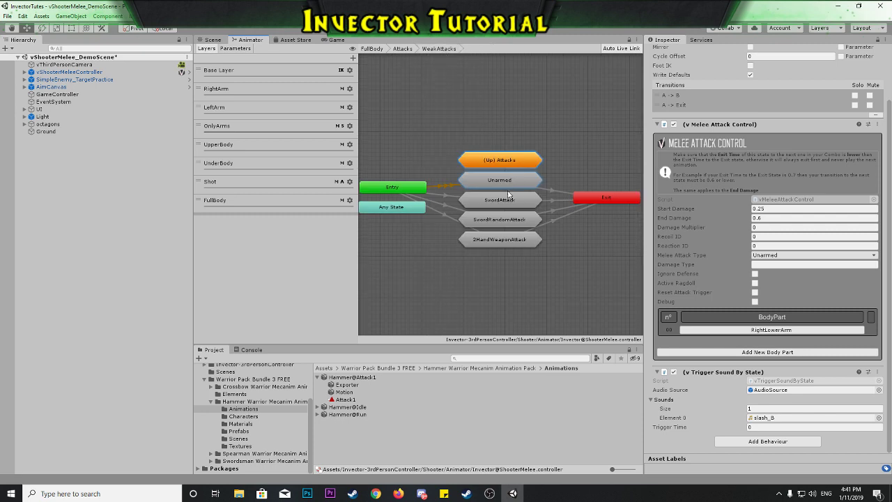
pyautogui.doubleClick(505, 197)
pyautogui.click(482, 234)
pyautogui.click(781, 74)
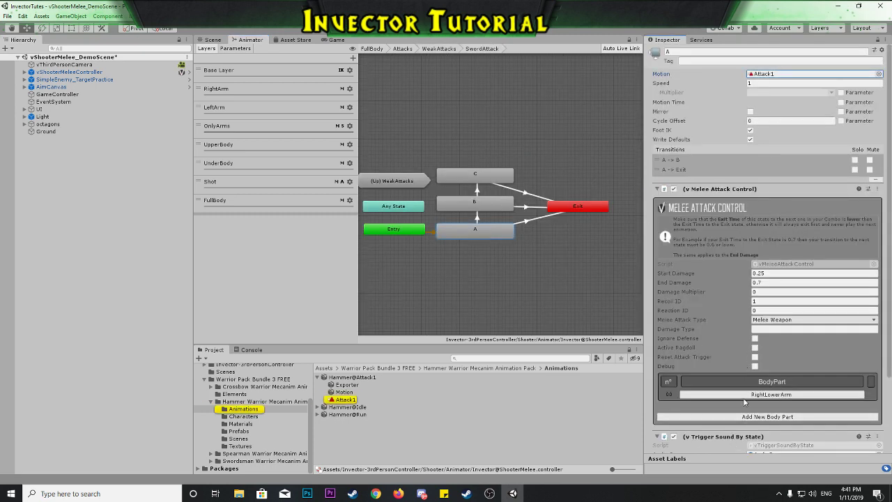
pyautogui.scroll(-3, 746, 404)
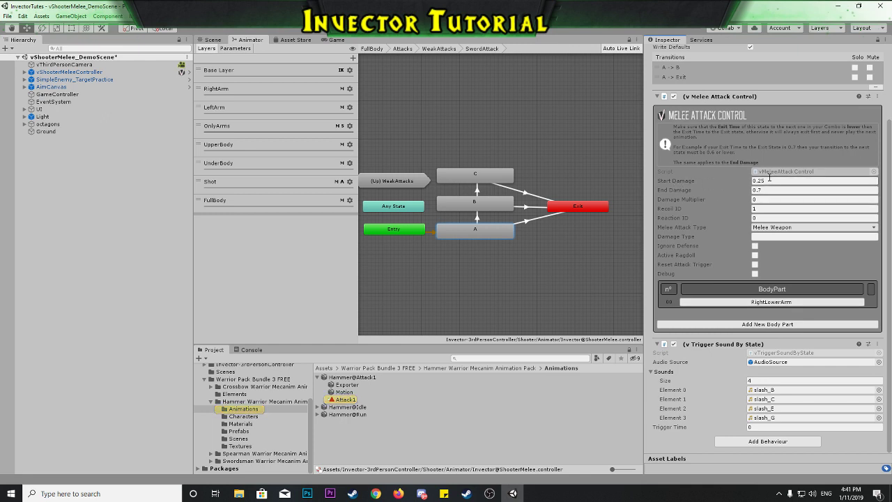